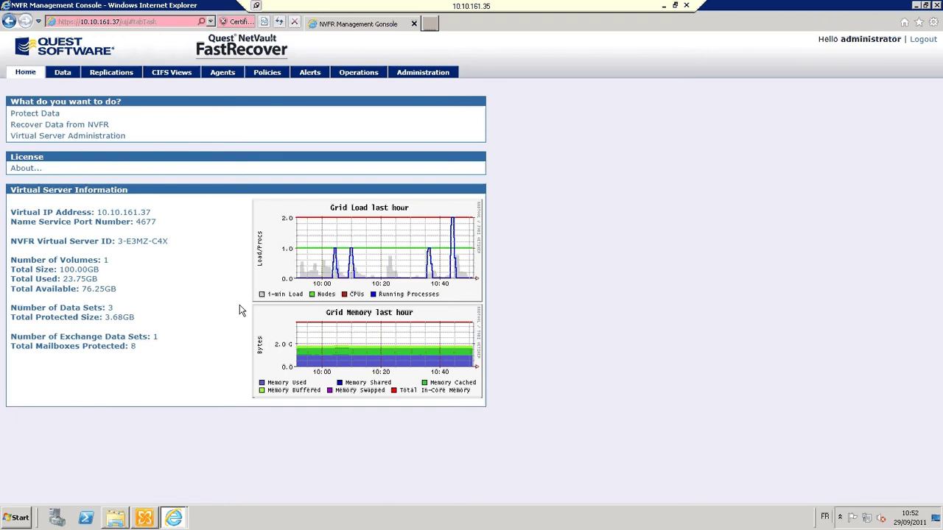
{"action": "left_click", "coordinate": [63, 76]}
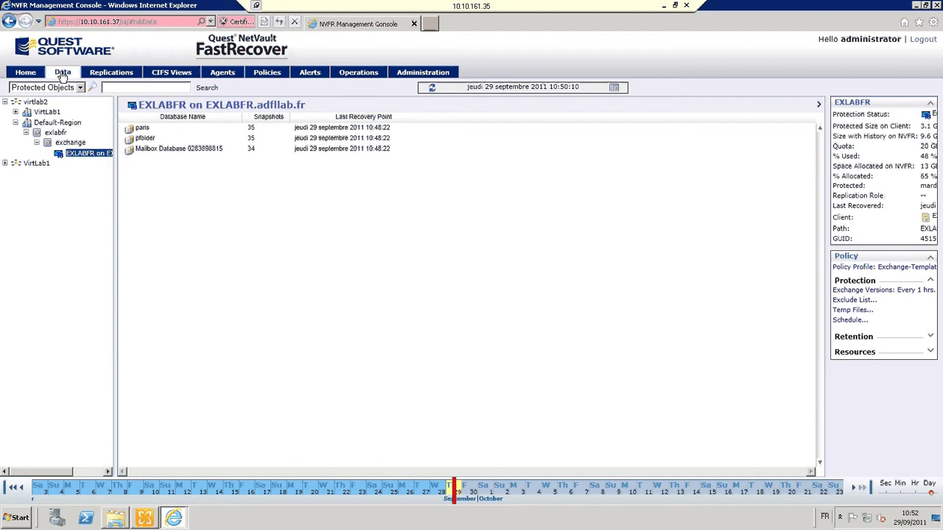
{"action": "left_click", "coordinate": [173, 517]}
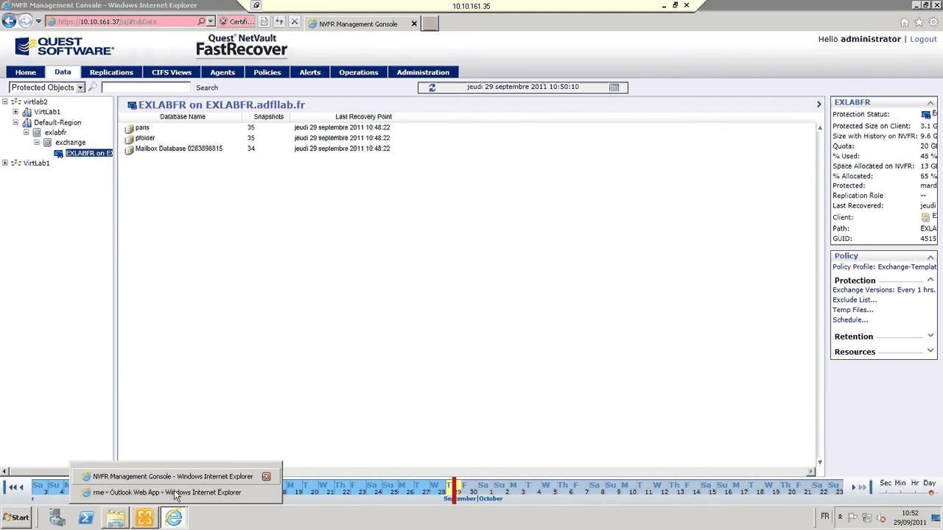
{"action": "left_click", "coordinate": [175, 493]}
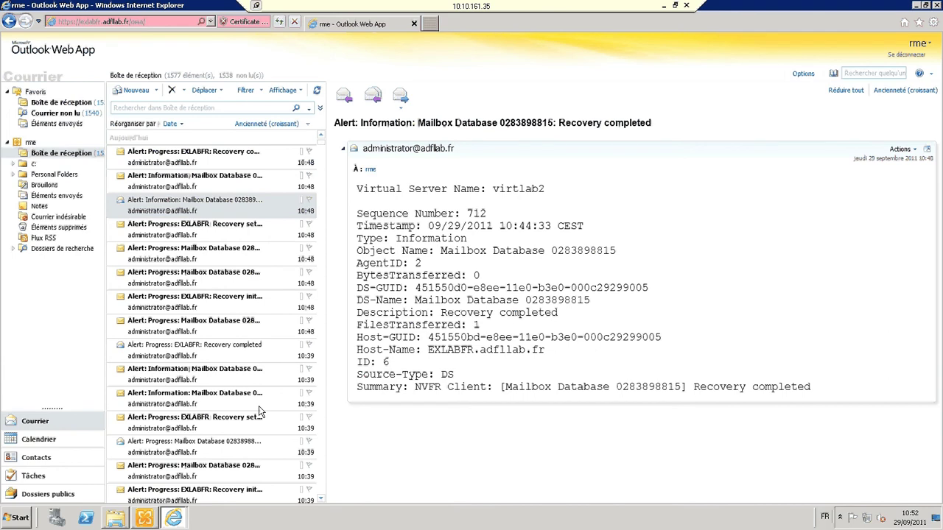
{"action": "double_click", "coordinate": [225, 285]}
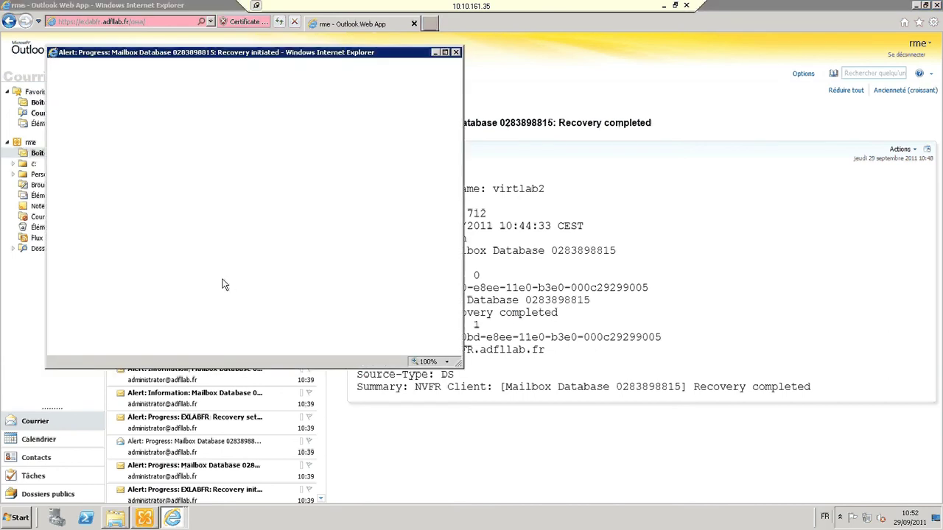
{"action": "left_click", "coordinate": [456, 53]}
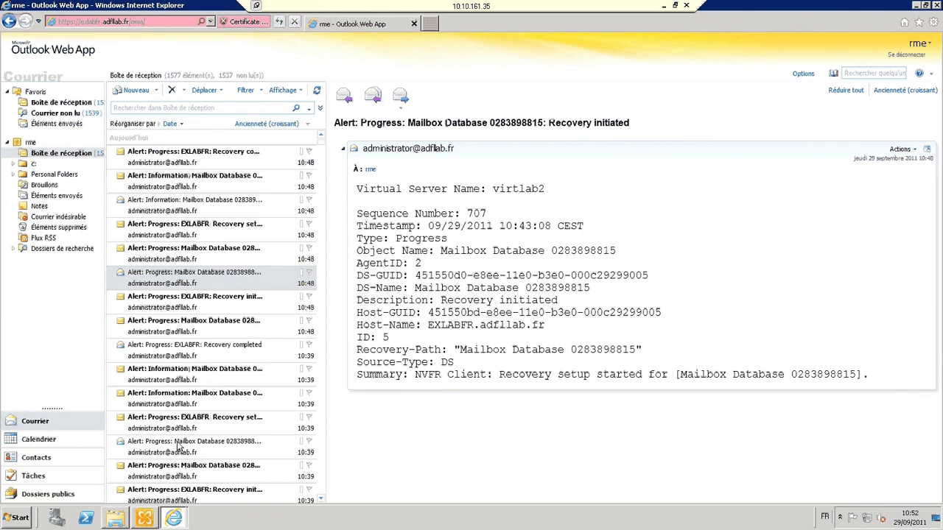
{"action": "left_click", "coordinate": [146, 518]}
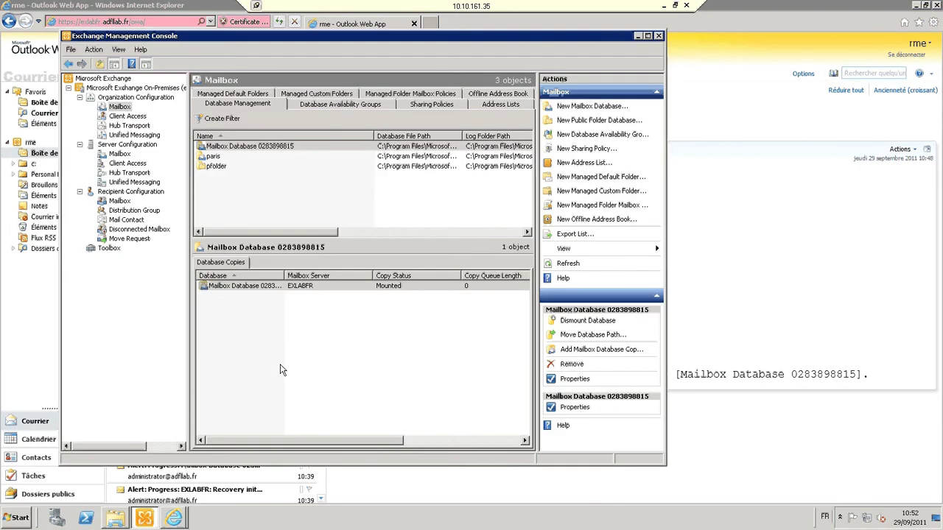
{"action": "left_click", "coordinate": [574, 321]}
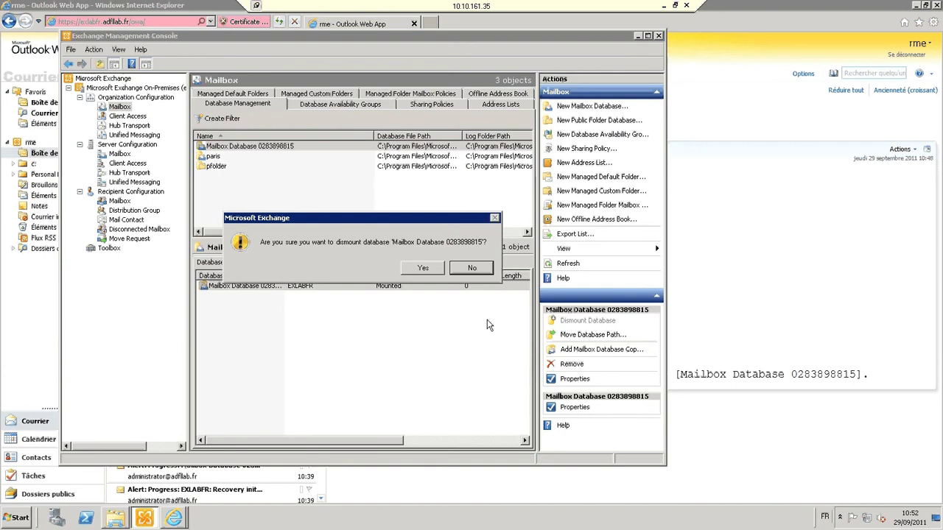
{"action": "left_click", "coordinate": [421, 269]}
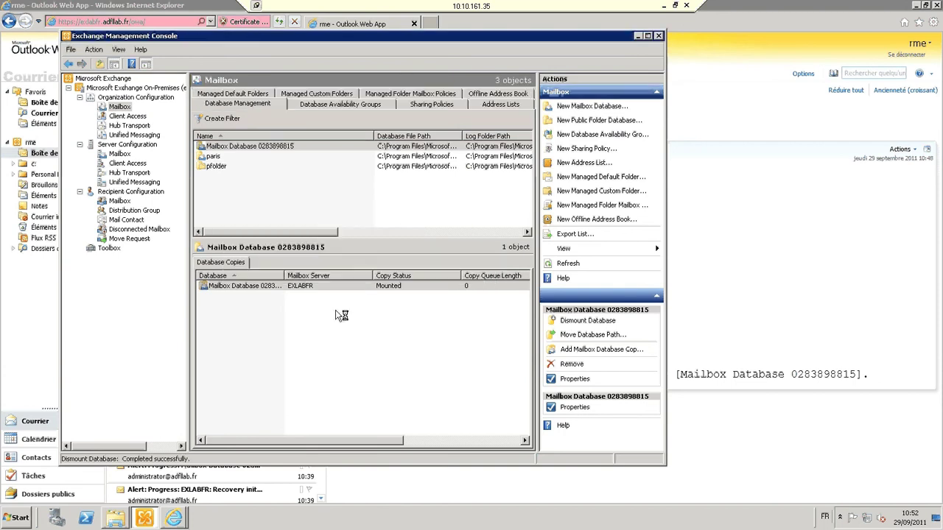
- Delete Mailbox Database 0283898815.edb from its folder in Windows Explorer, and reload the mailbox in Outlook Web App to check access
{"action": "left_click", "coordinate": [114, 520]}
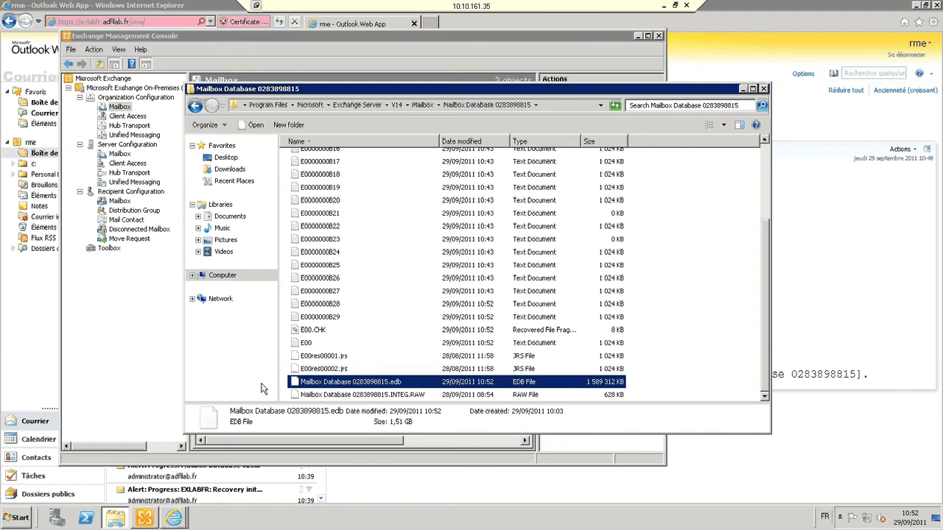
{"action": "key", "text": "Delete"}
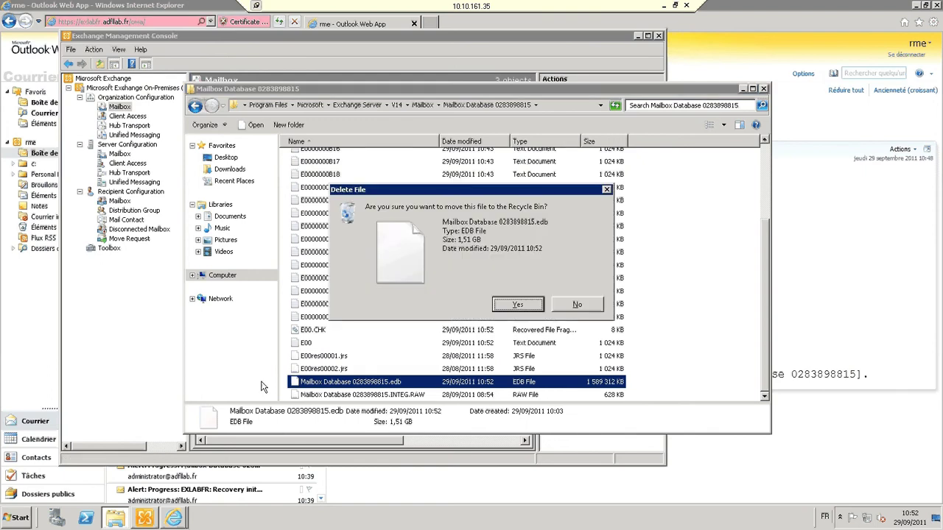
{"action": "left_click", "coordinate": [518, 304]}
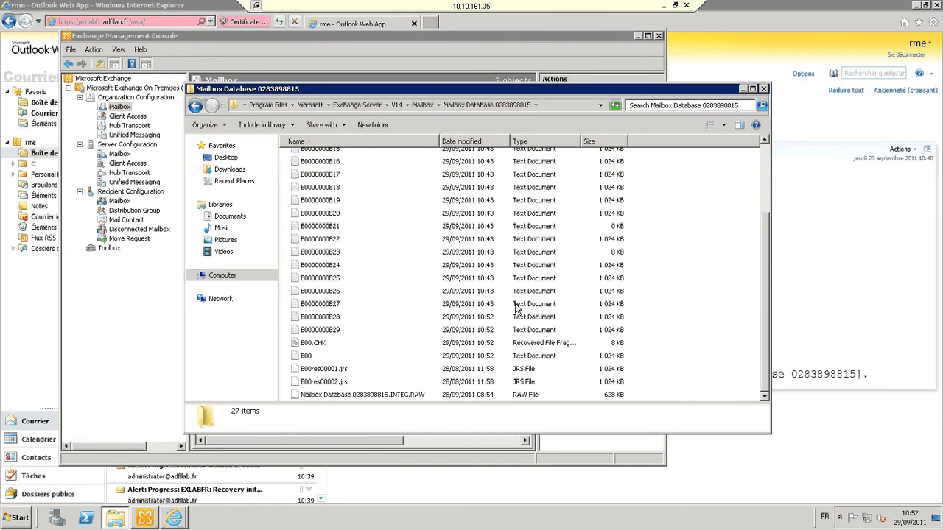
{"action": "left_click", "coordinate": [837, 260]}
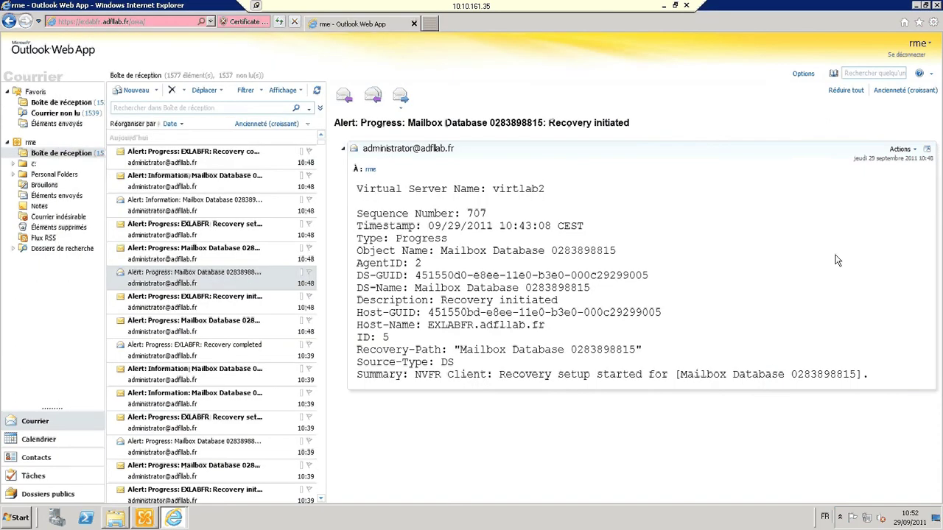
{"action": "key", "text": "F5"}
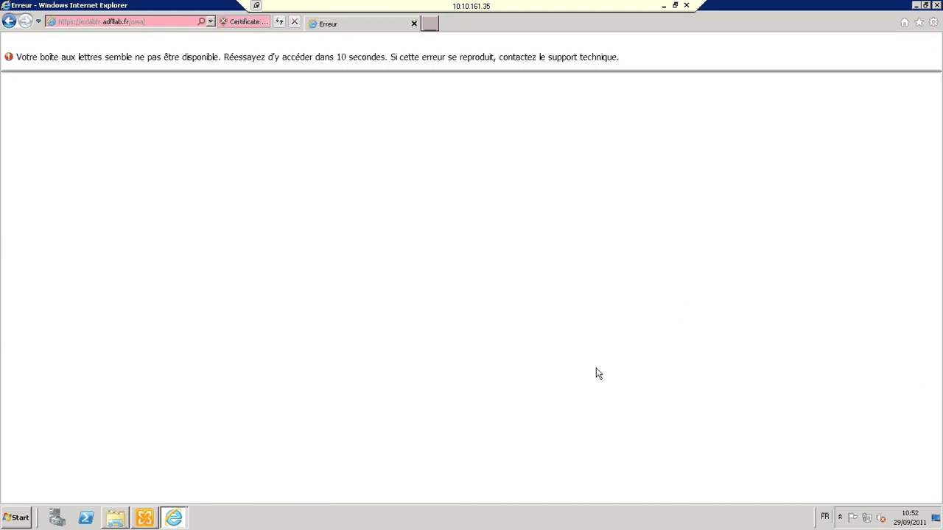
{"action": "left_click", "coordinate": [181, 521]}
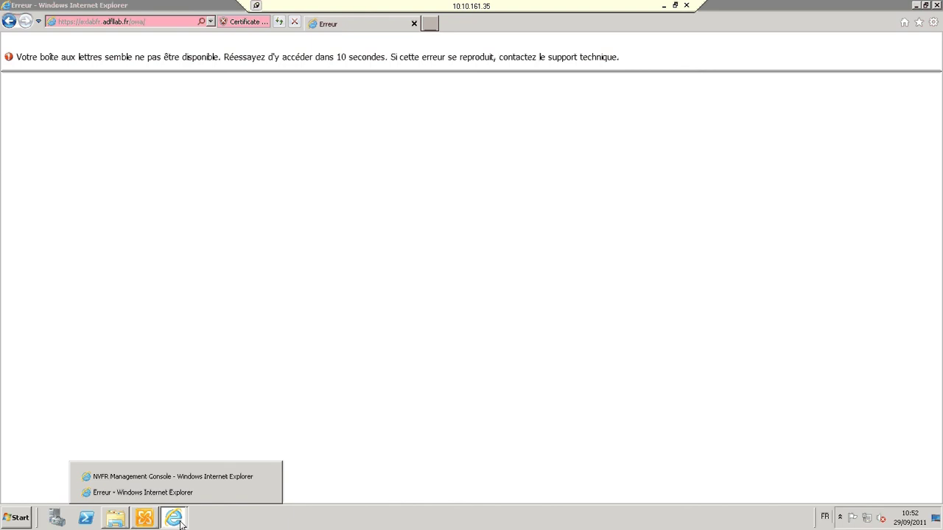
{"action": "left_click", "coordinate": [147, 476]}
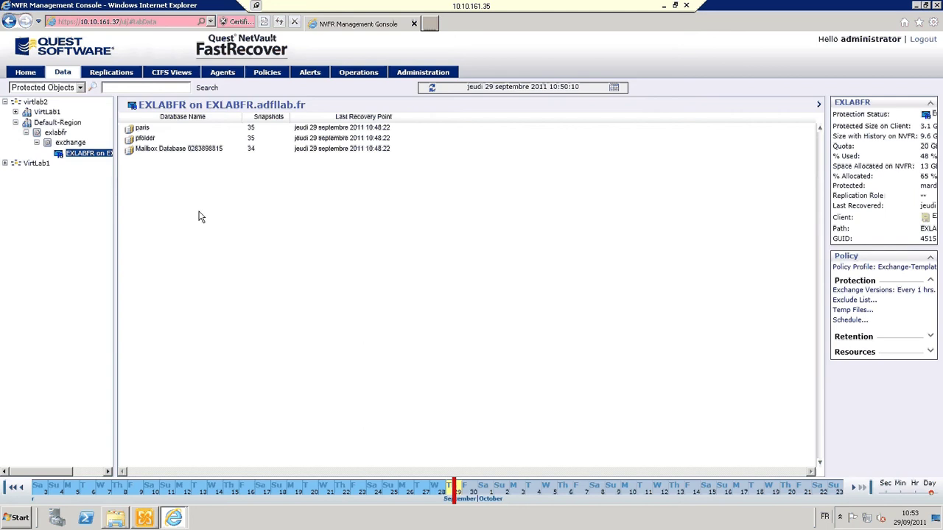
{"action": "right_click", "coordinate": [146, 151]}
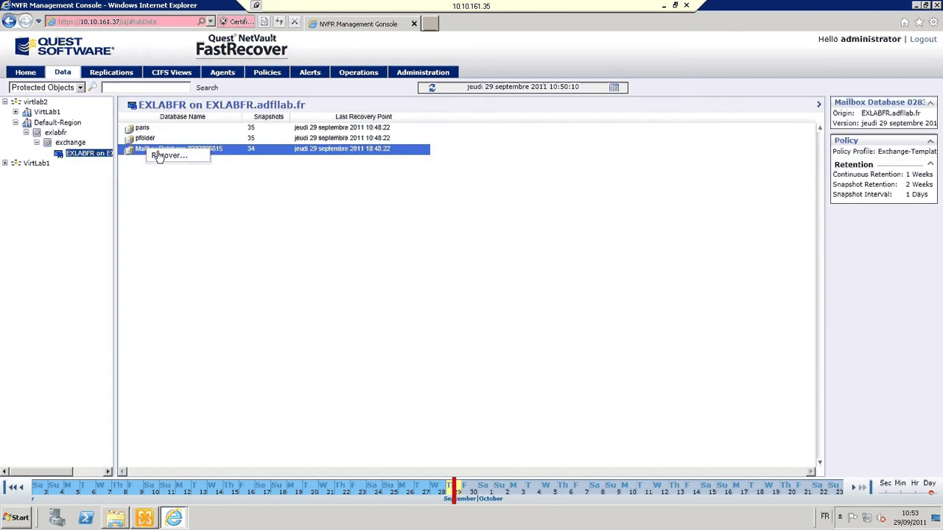
{"action": "left_click", "coordinate": [168, 156]}
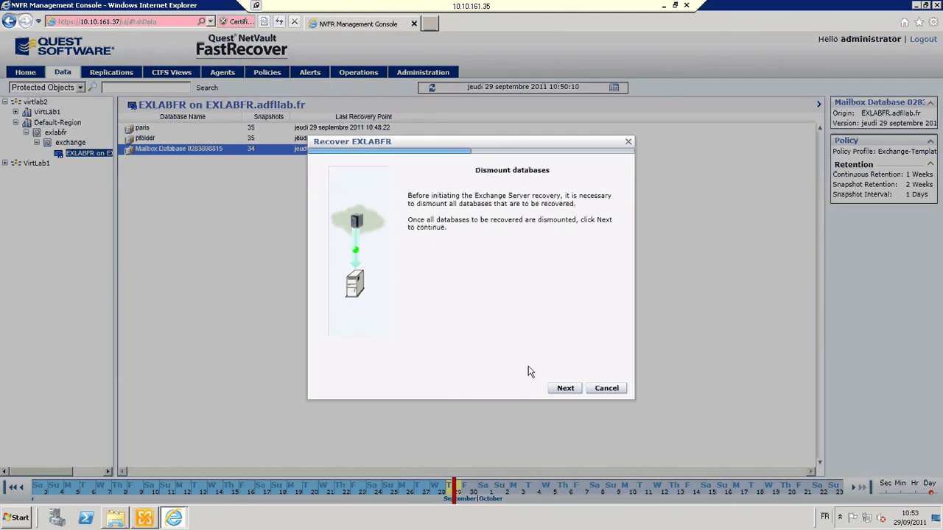
{"action": "left_click", "coordinate": [561, 388]}
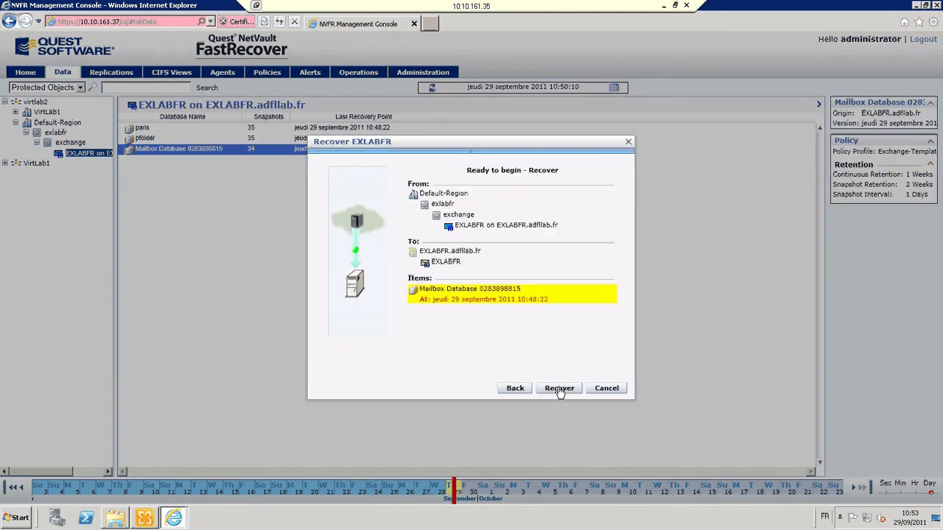
{"action": "left_click", "coordinate": [559, 389]}
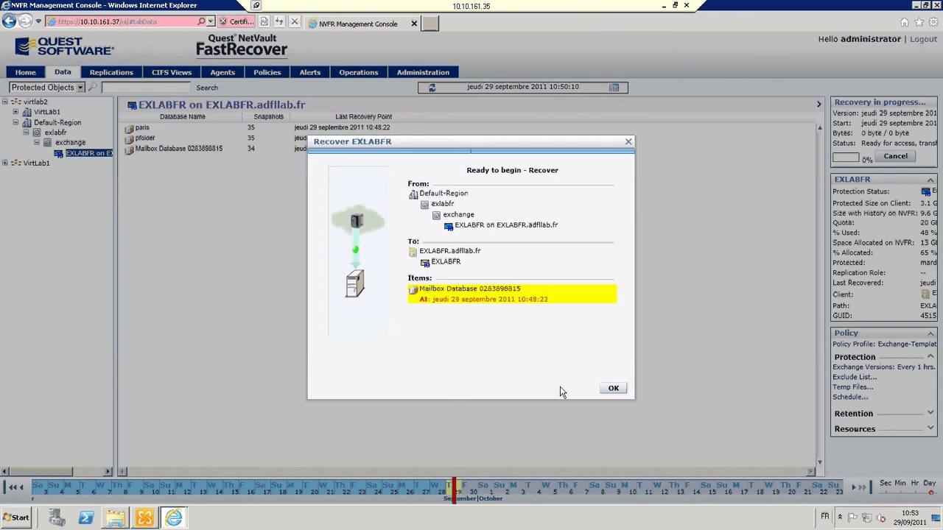
{"action": "left_click", "coordinate": [612, 388]}
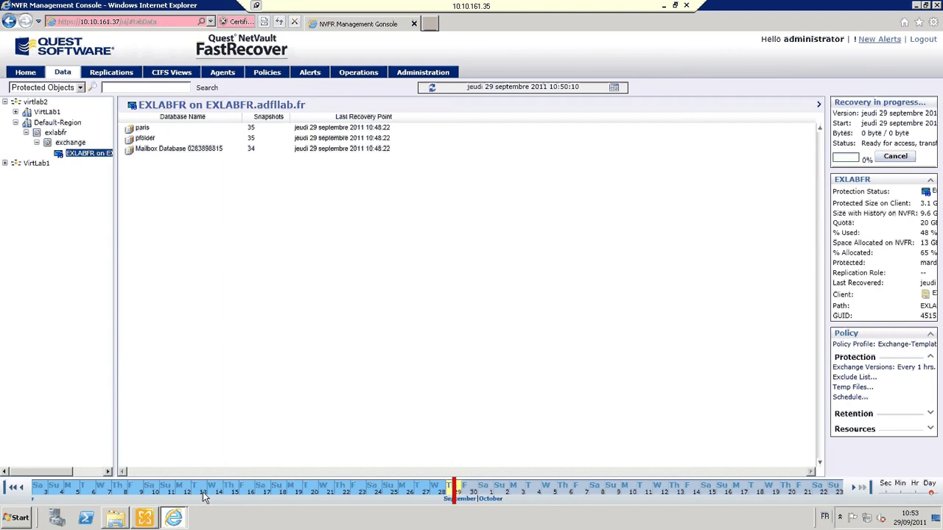
{"action": "left_click", "coordinate": [144, 518]}
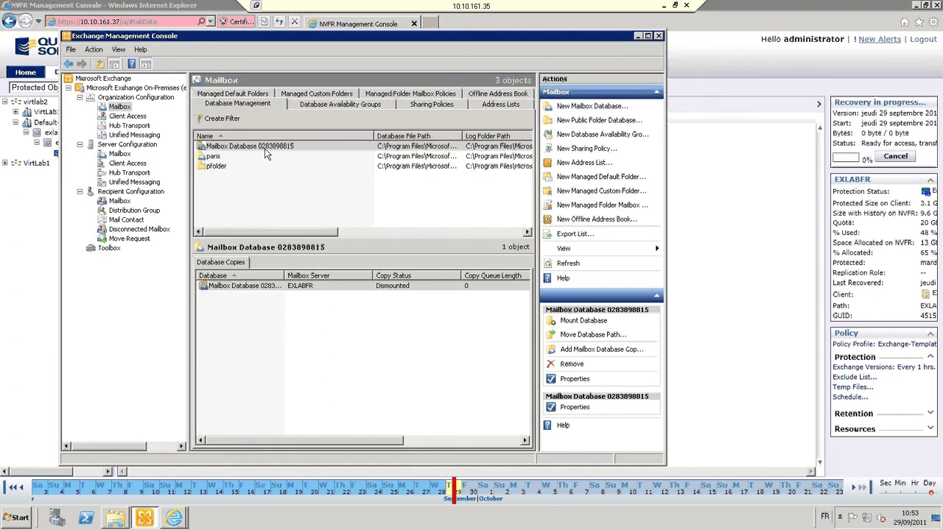
{"action": "left_click", "coordinate": [267, 148]}
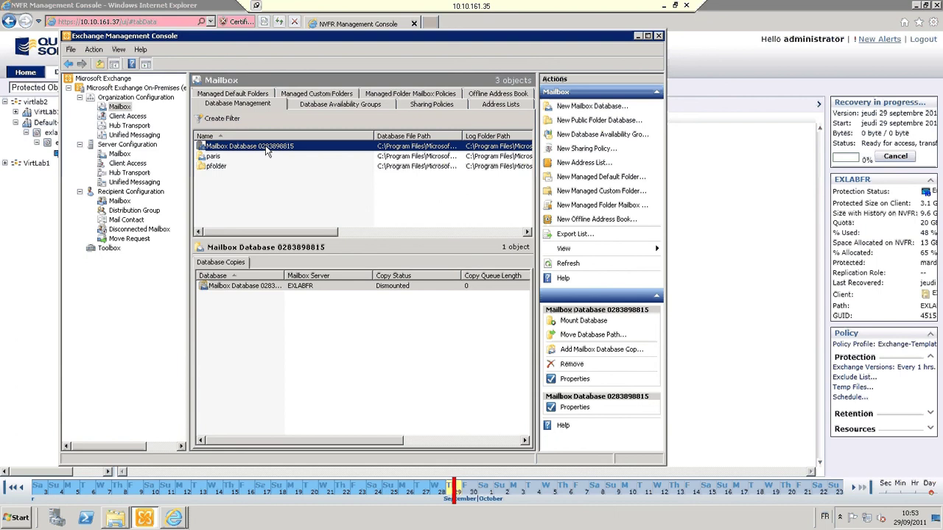
{"action": "right_click", "coordinate": [266, 147]}
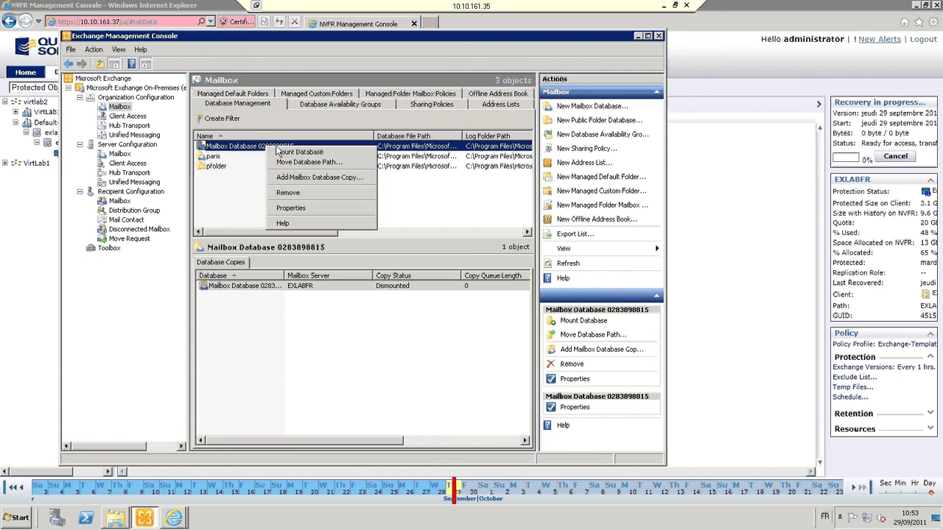
{"action": "left_click", "coordinate": [304, 152]}
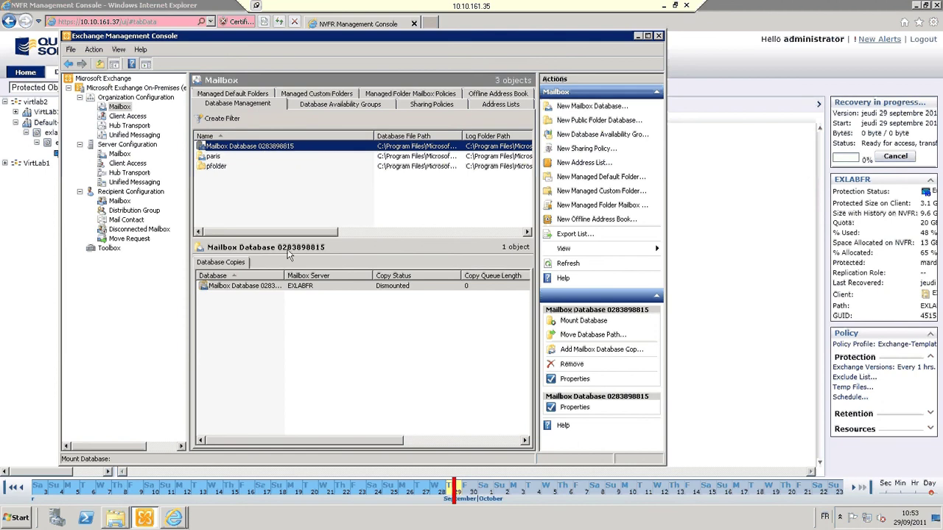
{"action": "left_click", "coordinate": [281, 290]}
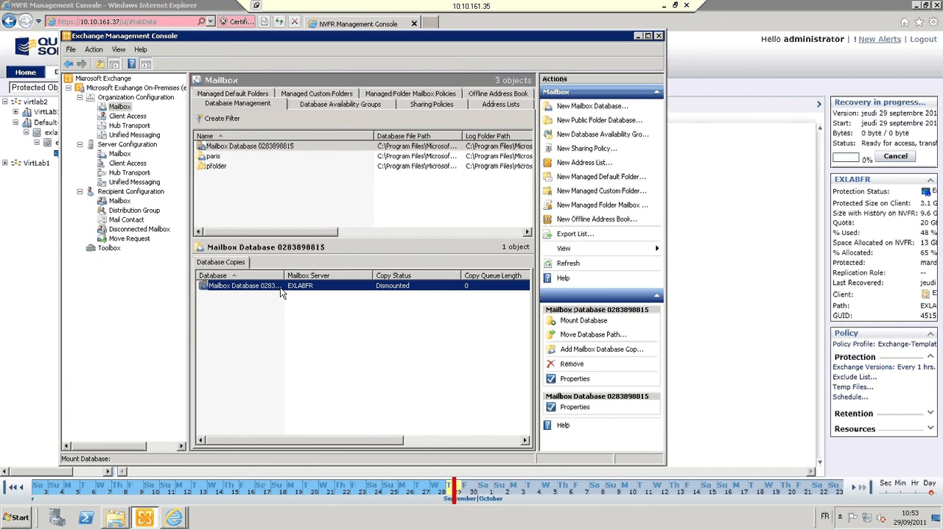
- Reload the mailbox in Outlook Web App, and open and close the "EXLABFR: Recovery initiated" alert to check message access
{"action": "left_click", "coordinate": [175, 518]}
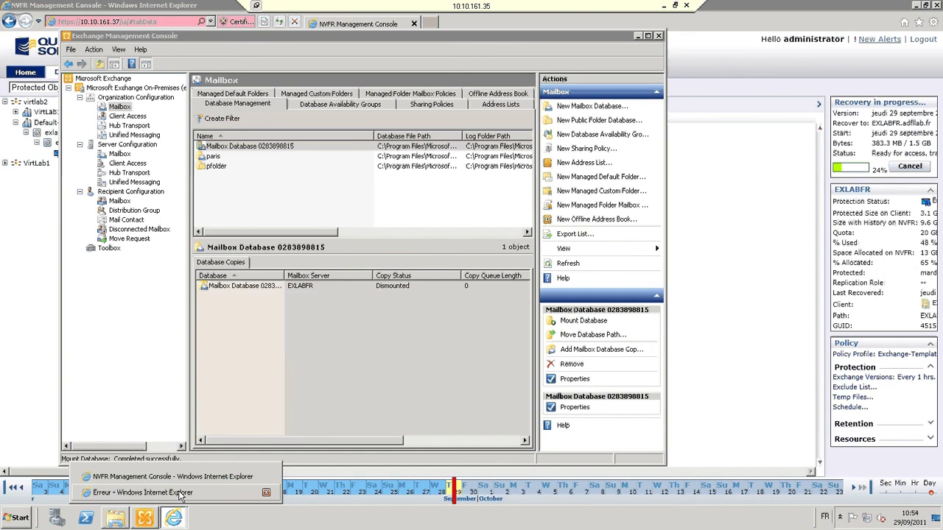
{"action": "left_click", "coordinate": [180, 493]}
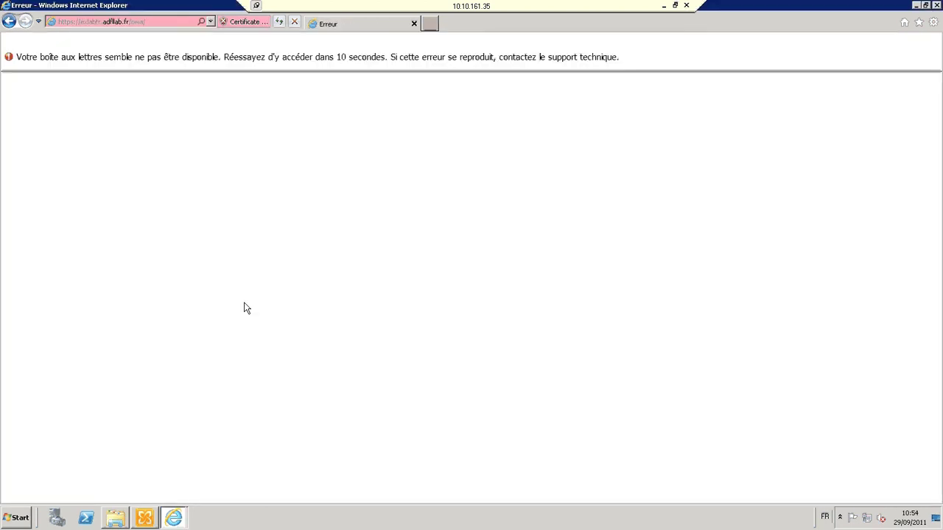
{"action": "key", "text": "F5"}
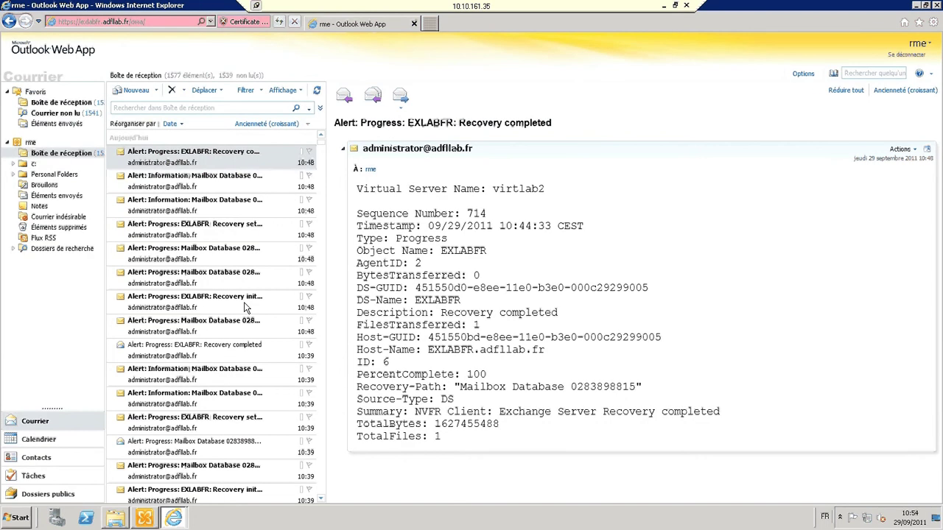
{"action": "double_click", "coordinate": [245, 307]}
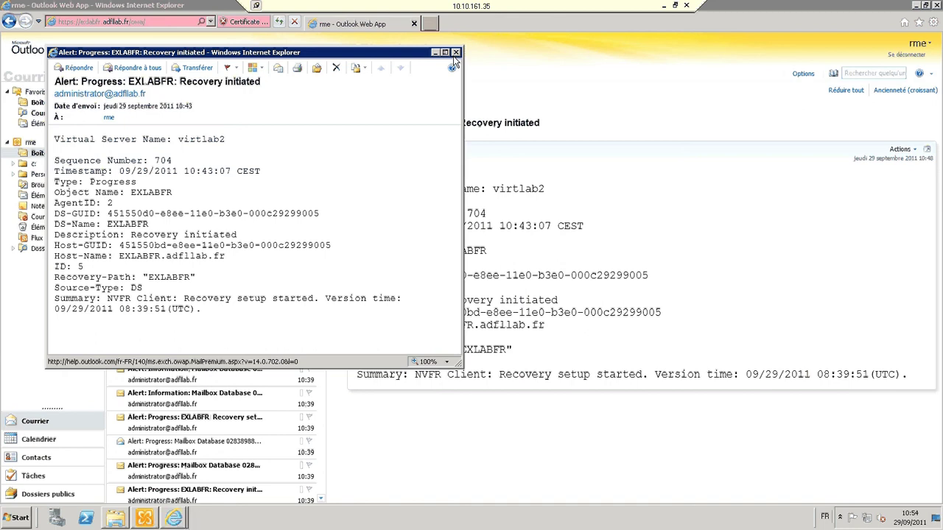
{"action": "left_click", "coordinate": [456, 53]}
- Return to the NVFR Management Console to check the progress of the database recovery
{"action": "left_click", "coordinate": [175, 521]}
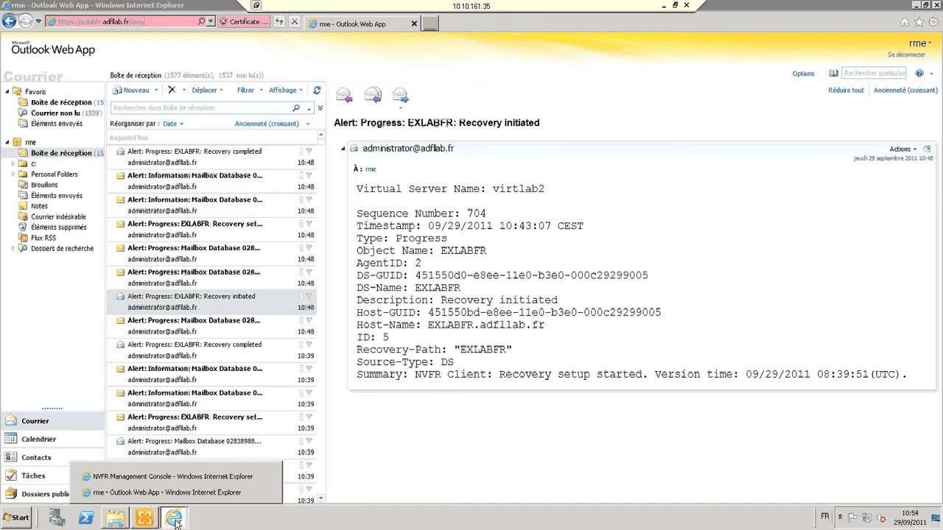
{"action": "left_click", "coordinate": [177, 478]}
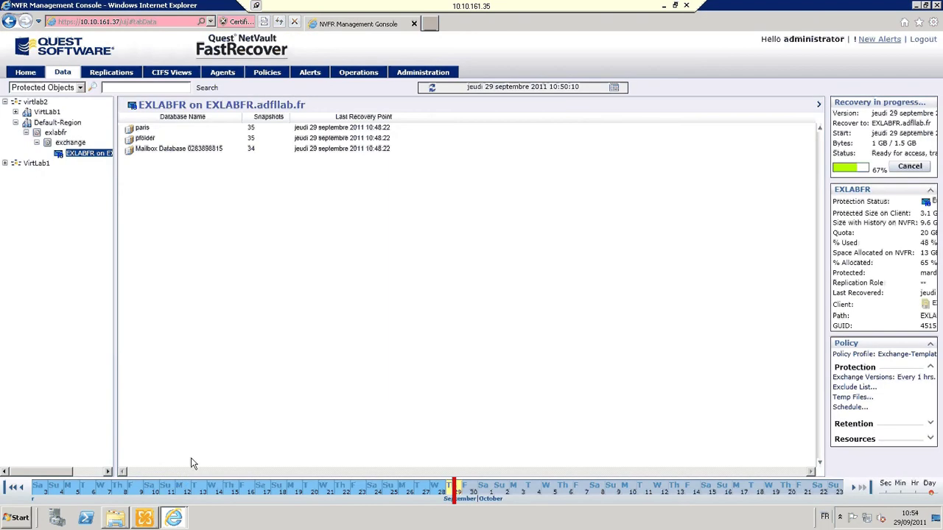